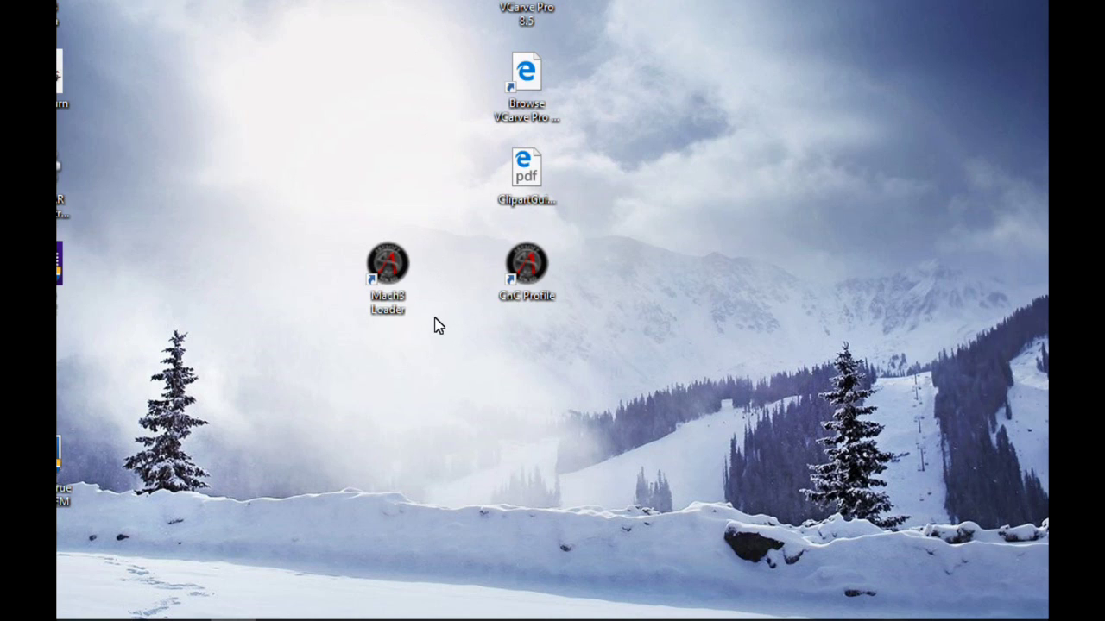
Step: Select the Mach3 Loader shortcut on the desktop
left_click(393, 273)
Step: In Mach3 Loader, start a new profile cloned from CnC_Profile and name it 'Laser Profile'
double_click(394, 273)
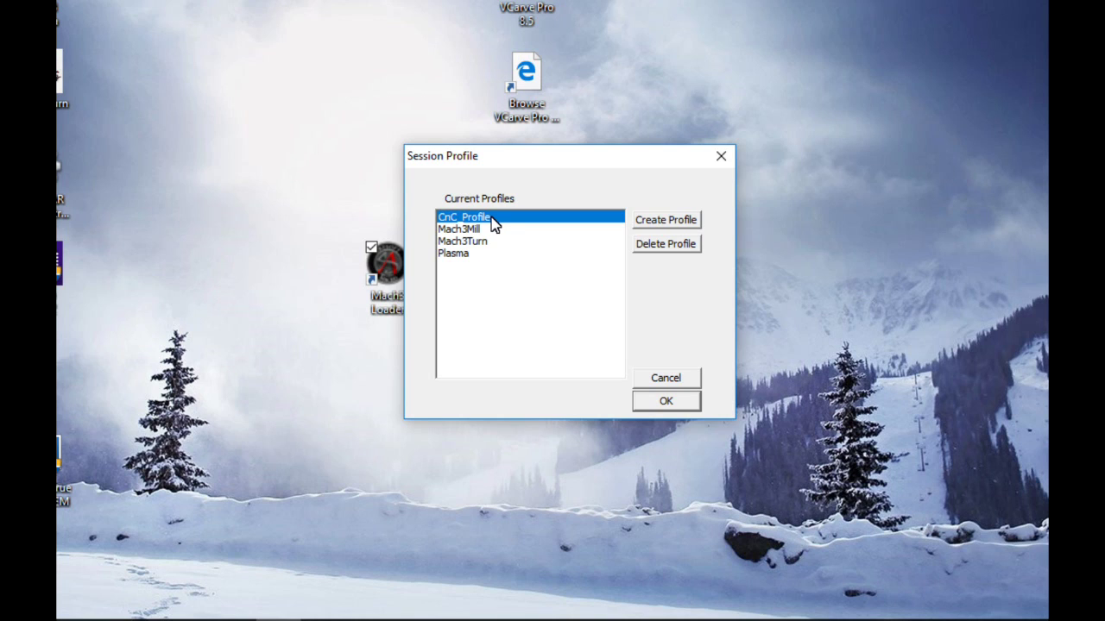
left_click(649, 221)
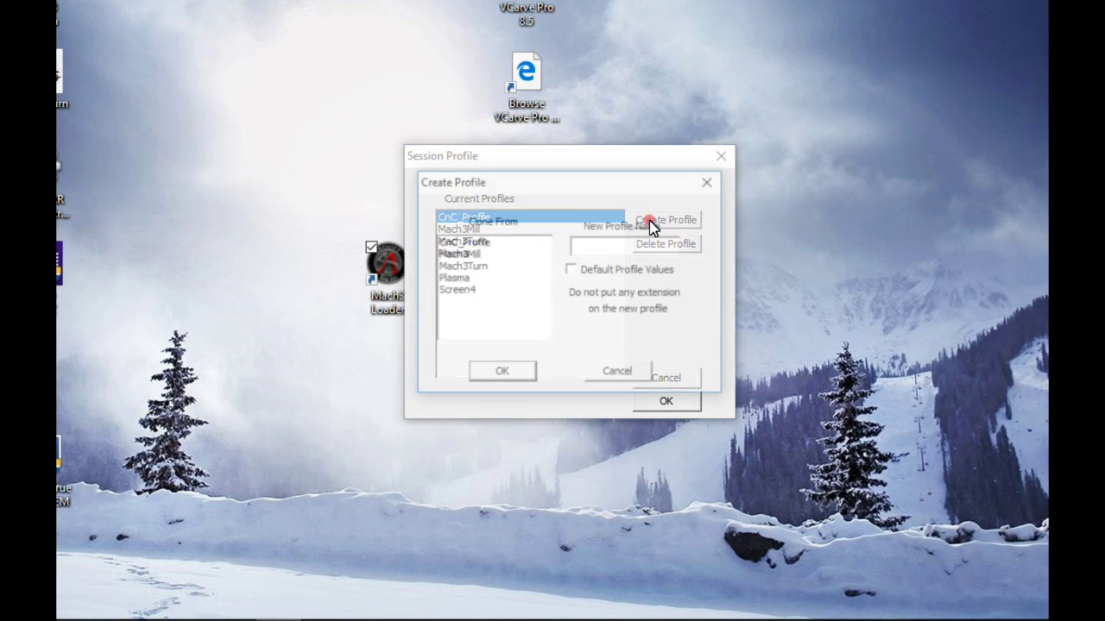
left_click(470, 241)
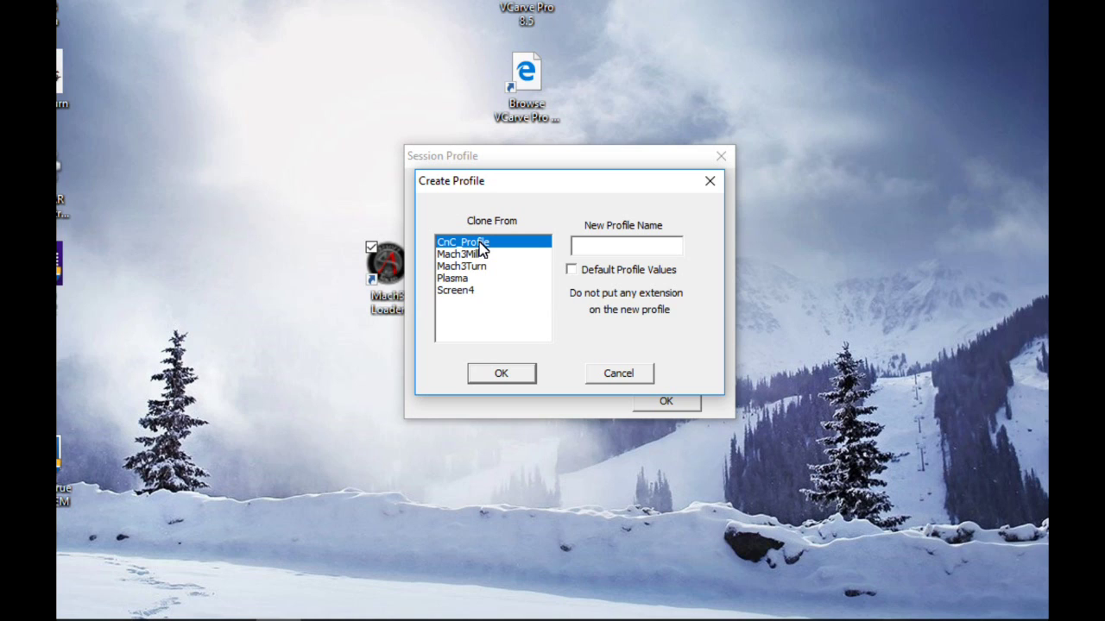
left_click(602, 251)
type("Laser")
type(" Pt")
type("ofile")
Step: Create Laser Profile and start Mach3 with it, keeping Normal Printer port Operation
left_click(514, 376)
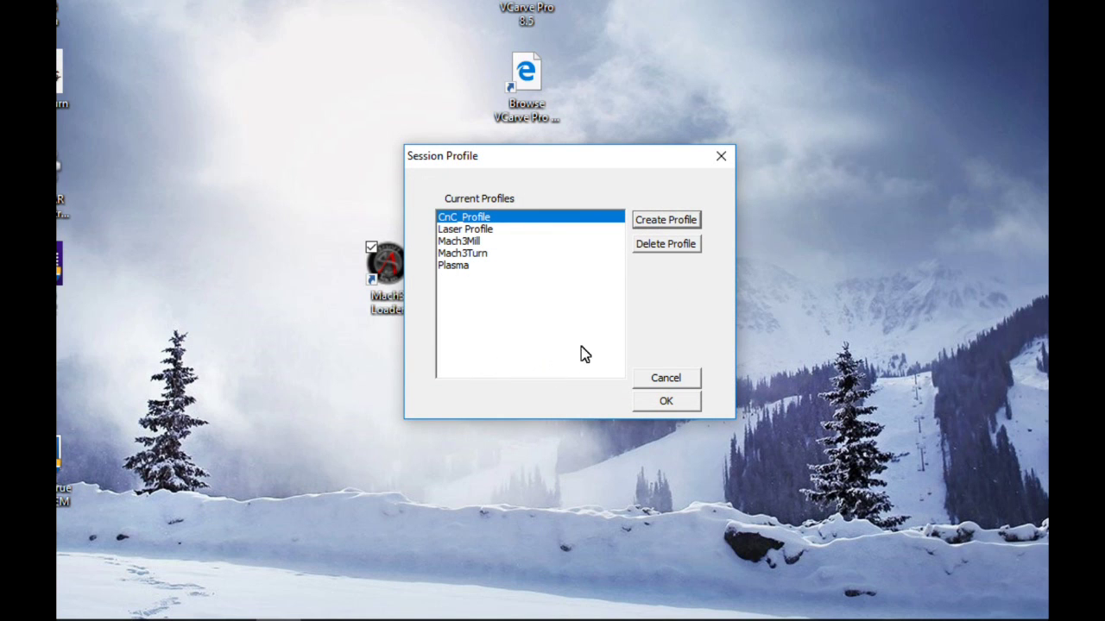
left_click(468, 229)
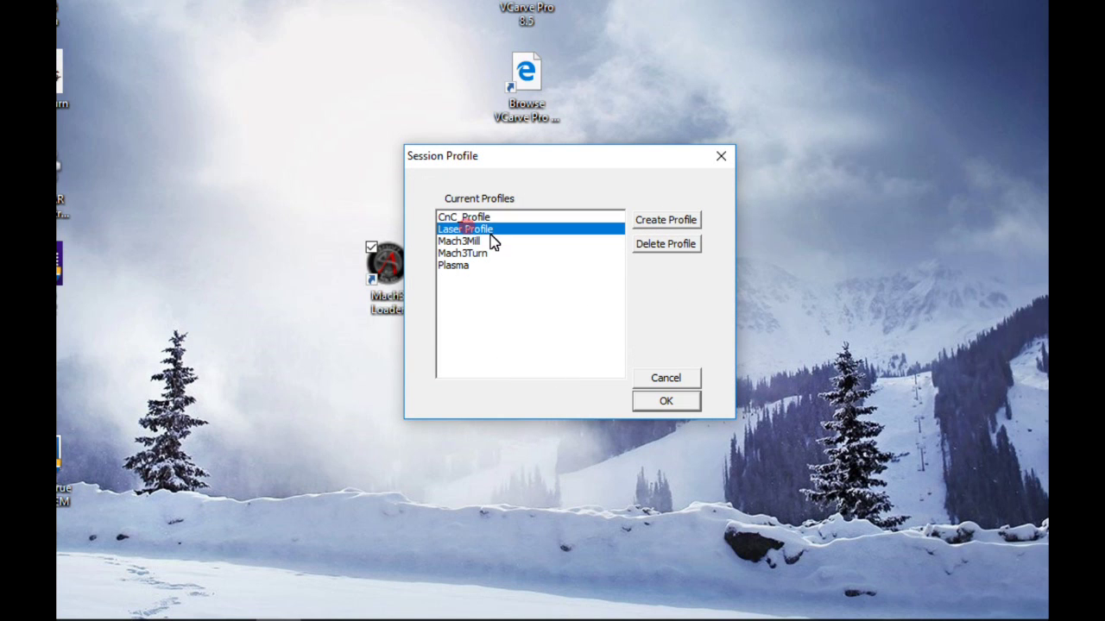
left_click(662, 401)
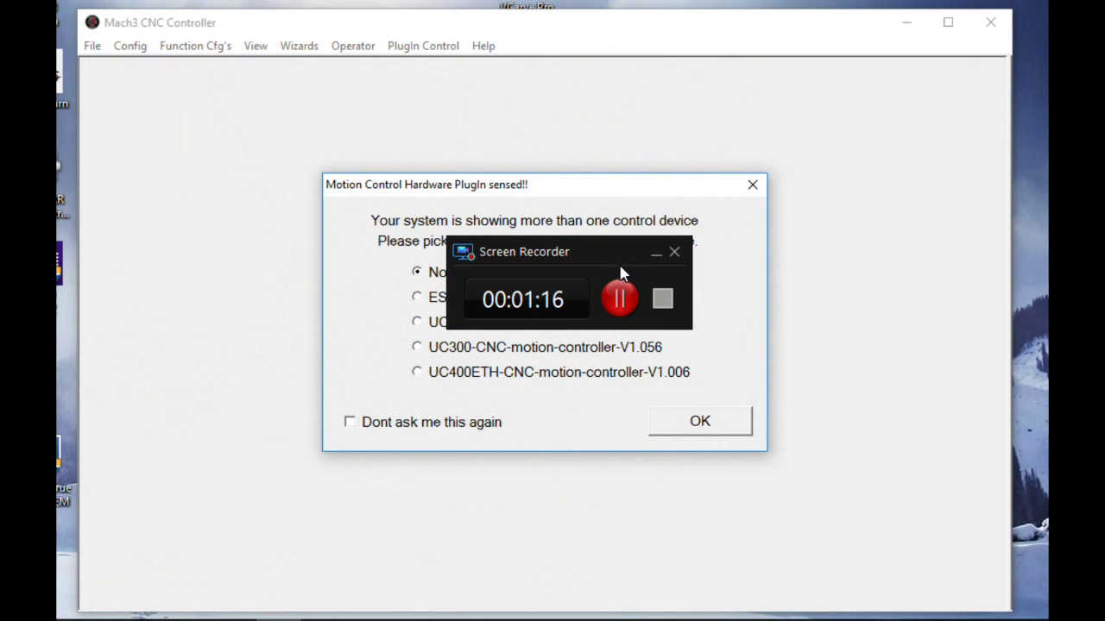
left_click(655, 252)
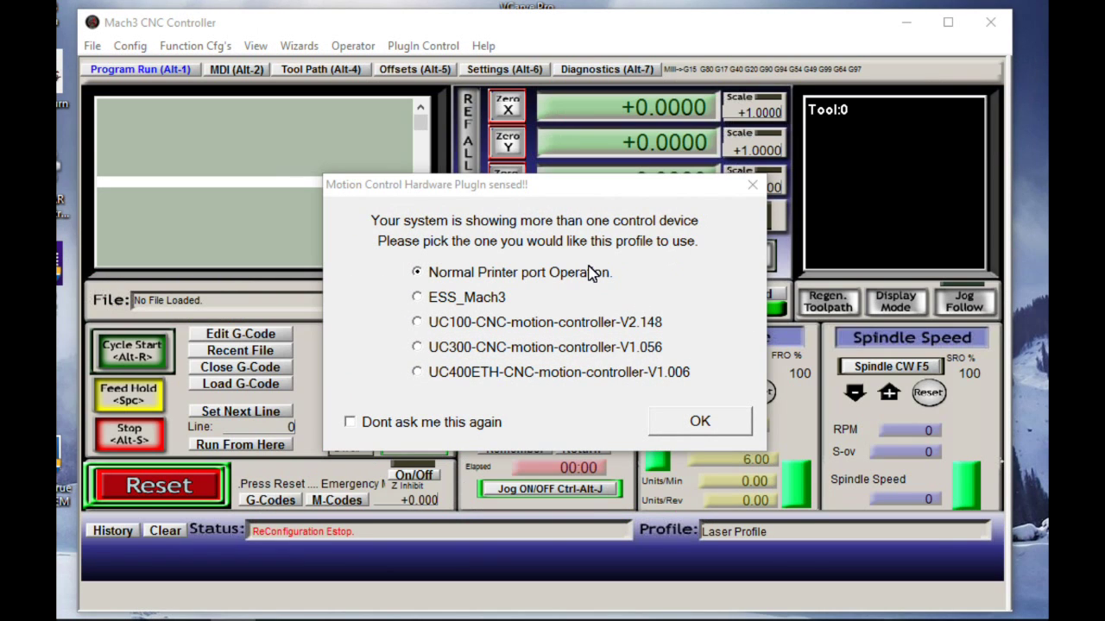
left_click(697, 421)
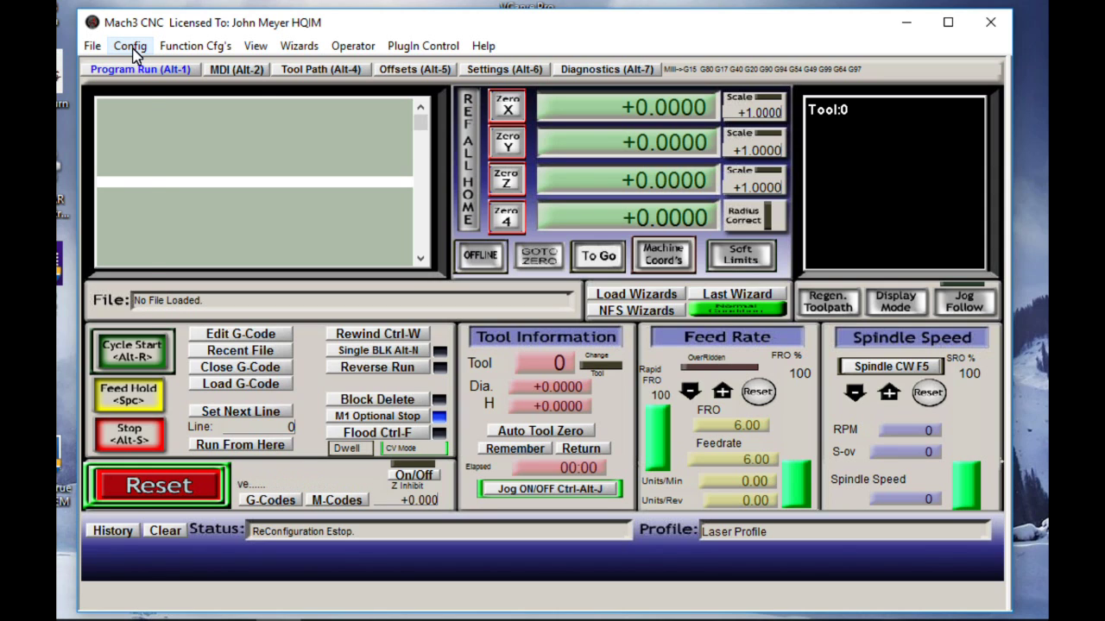
left_click(131, 47)
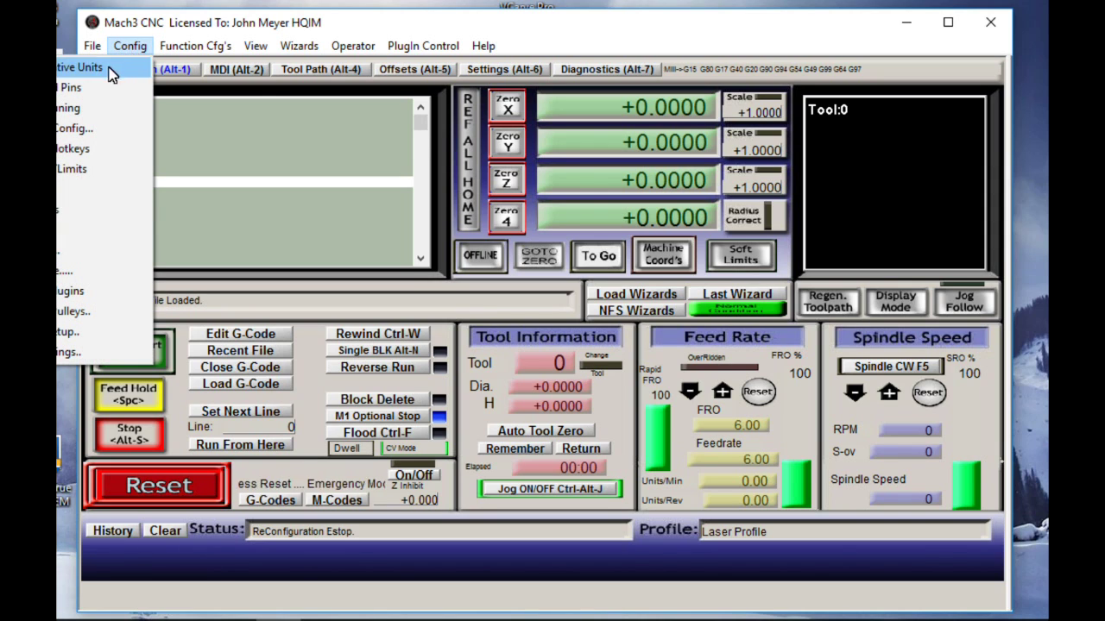
left_click(76, 117)
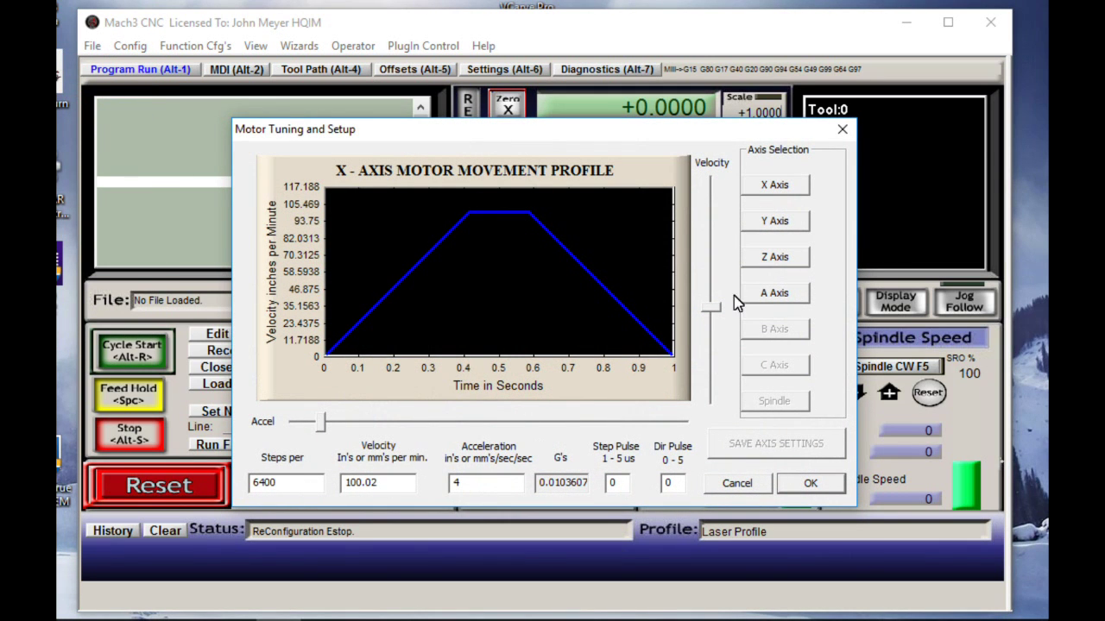
left_click(772, 221)
left_click(784, 259)
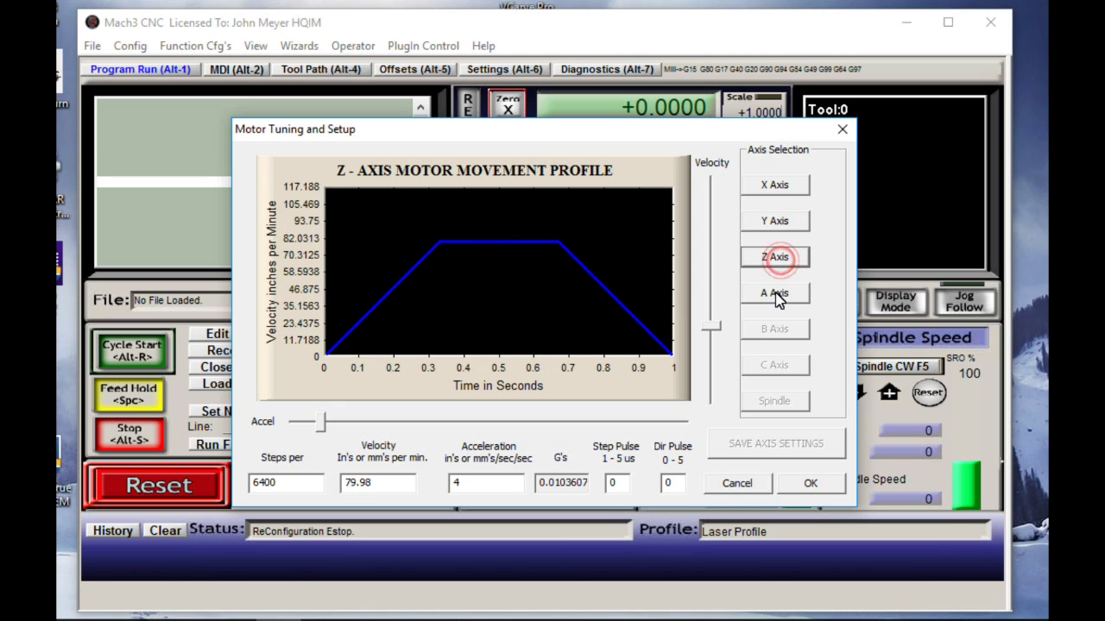
left_click(774, 294)
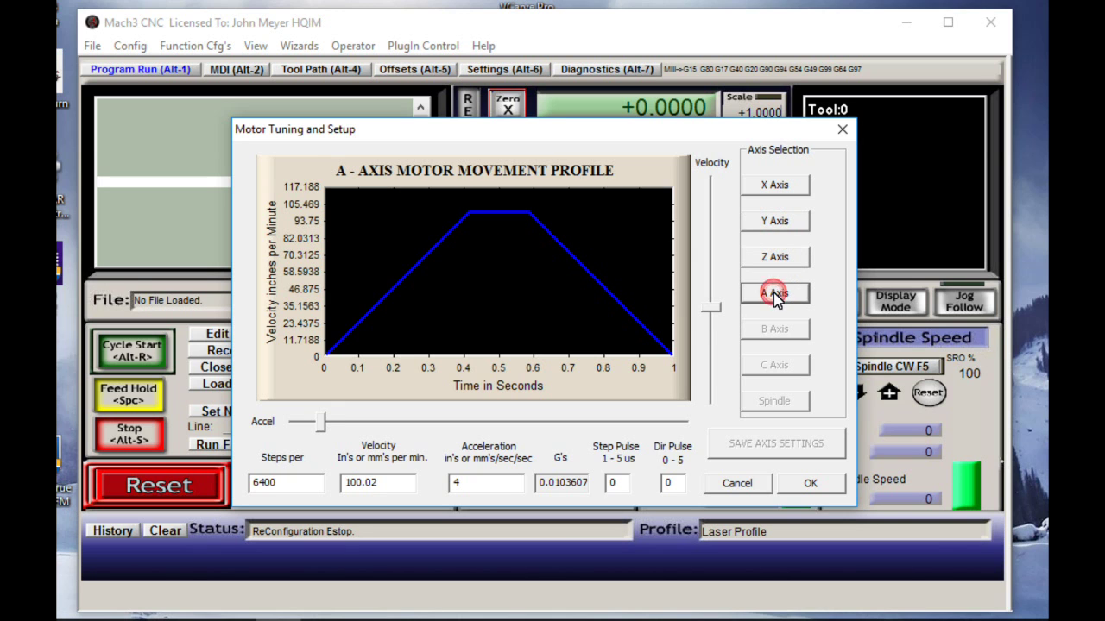
left_click(841, 129)
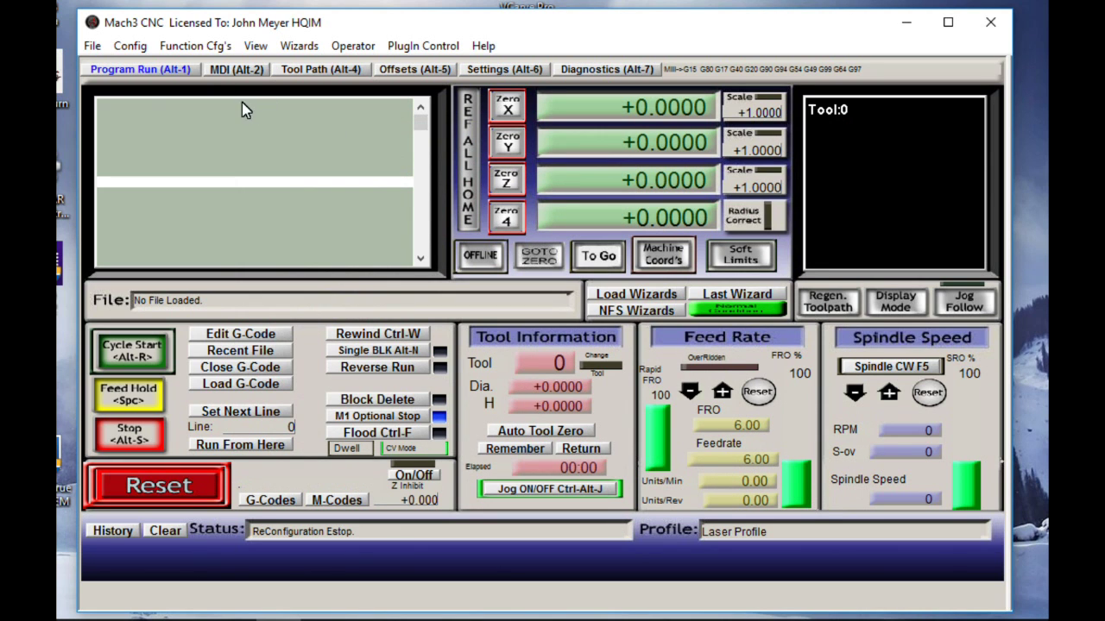
Step: Enable Output #1 on the Output Signals tab of Ports and Pins
left_click(129, 48)
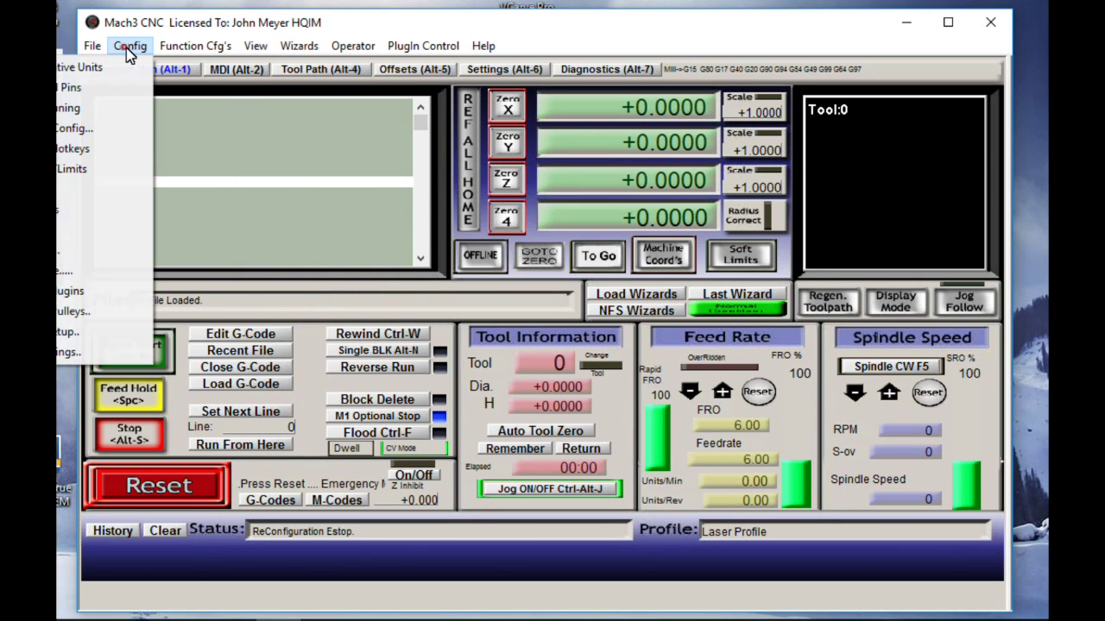
left_click(88, 90)
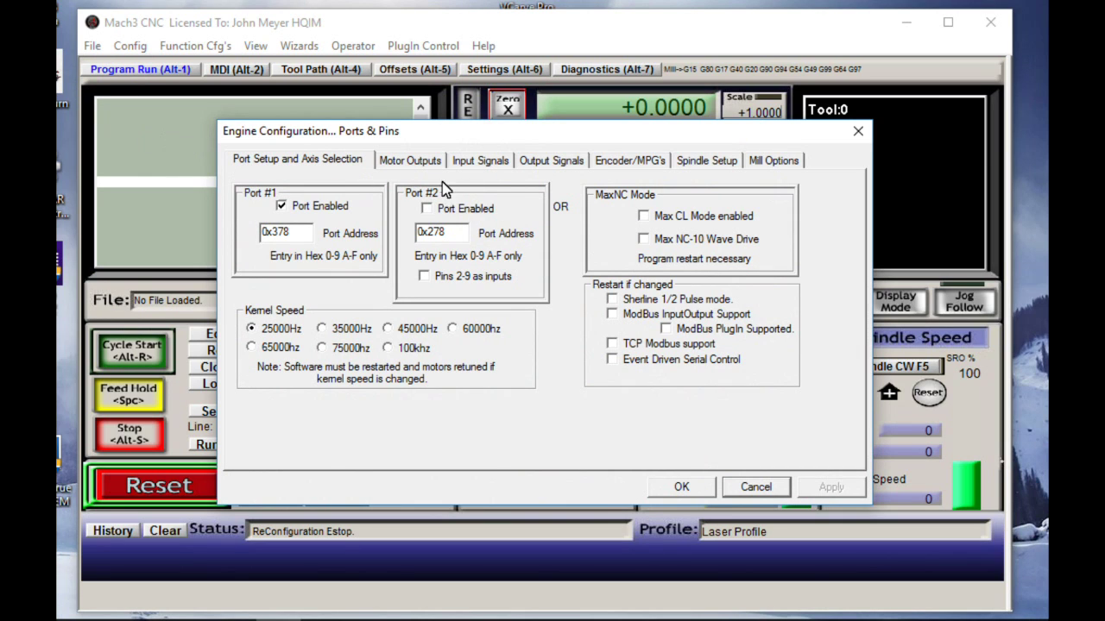
left_click(541, 161)
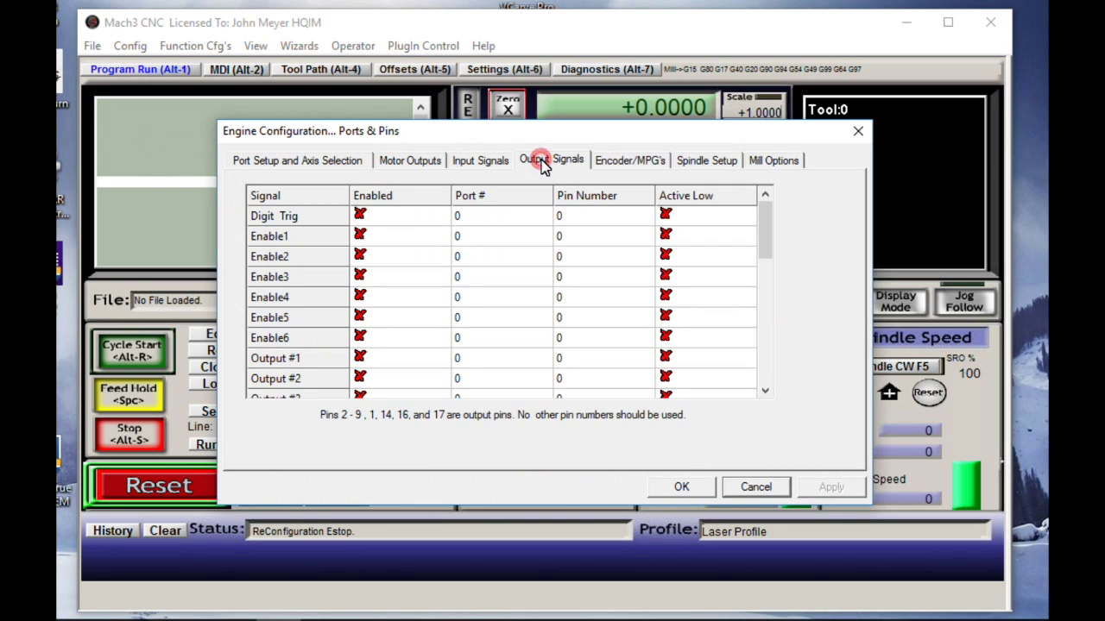
double_click(366, 359)
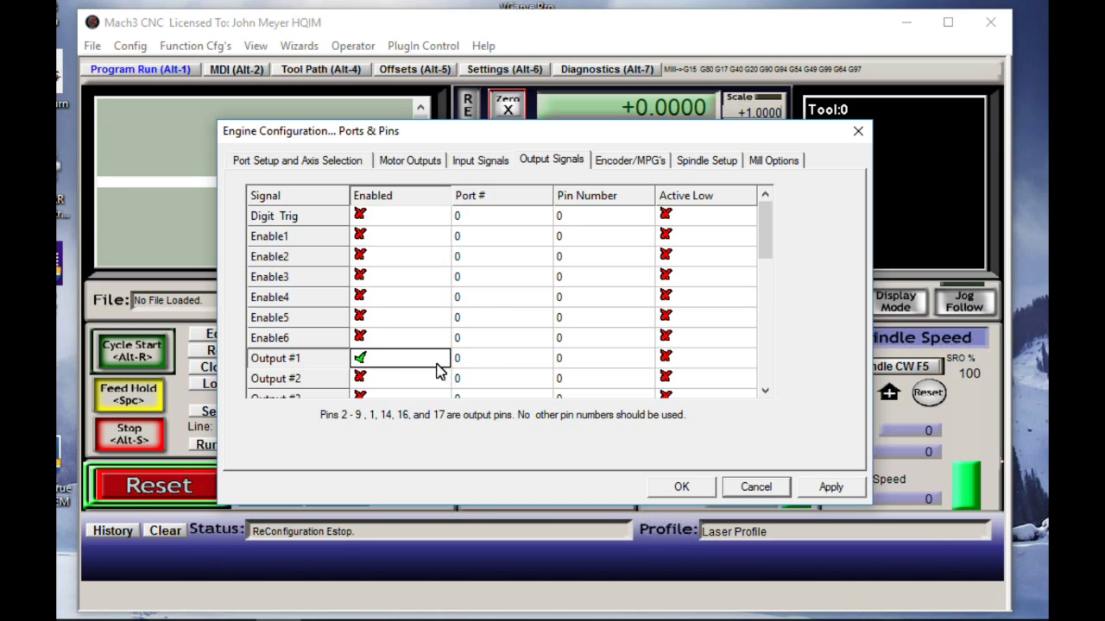
Step: Assign Output #1 to port 1, pin 17, then apply and save the Ports & Pins settings
left_click(466, 361)
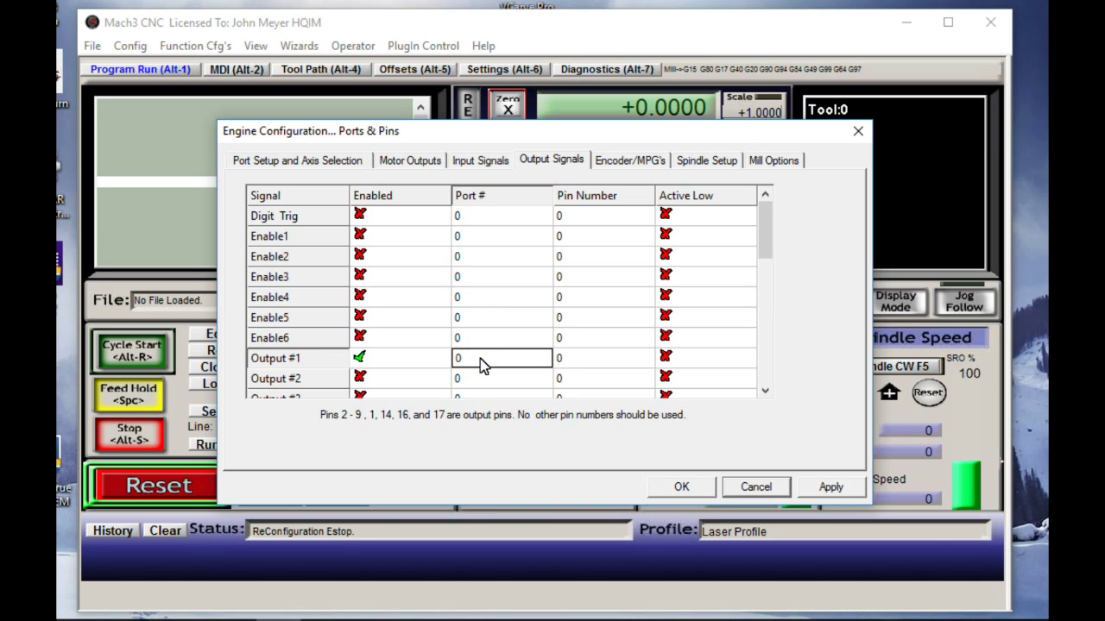
type("1")
left_click(576, 362)
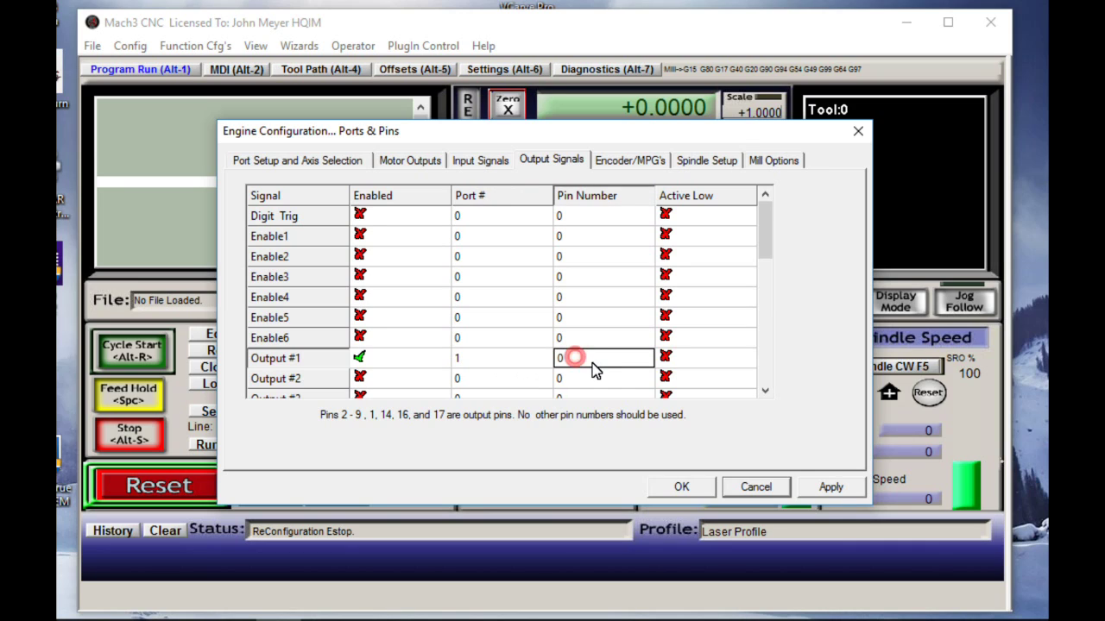
type("1")
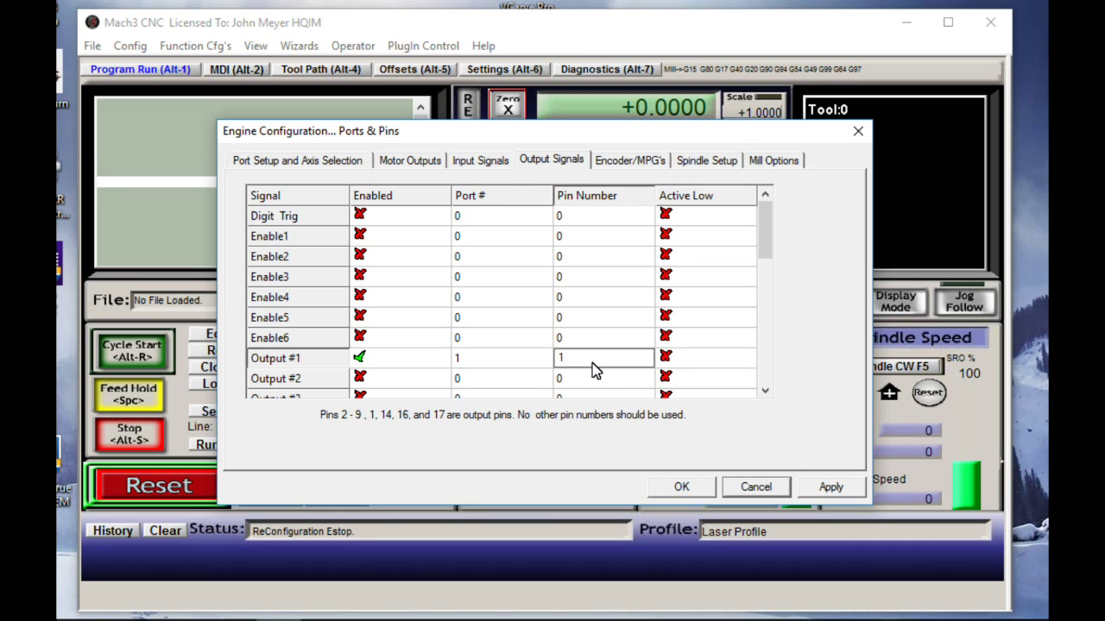
type("7")
left_click(521, 360)
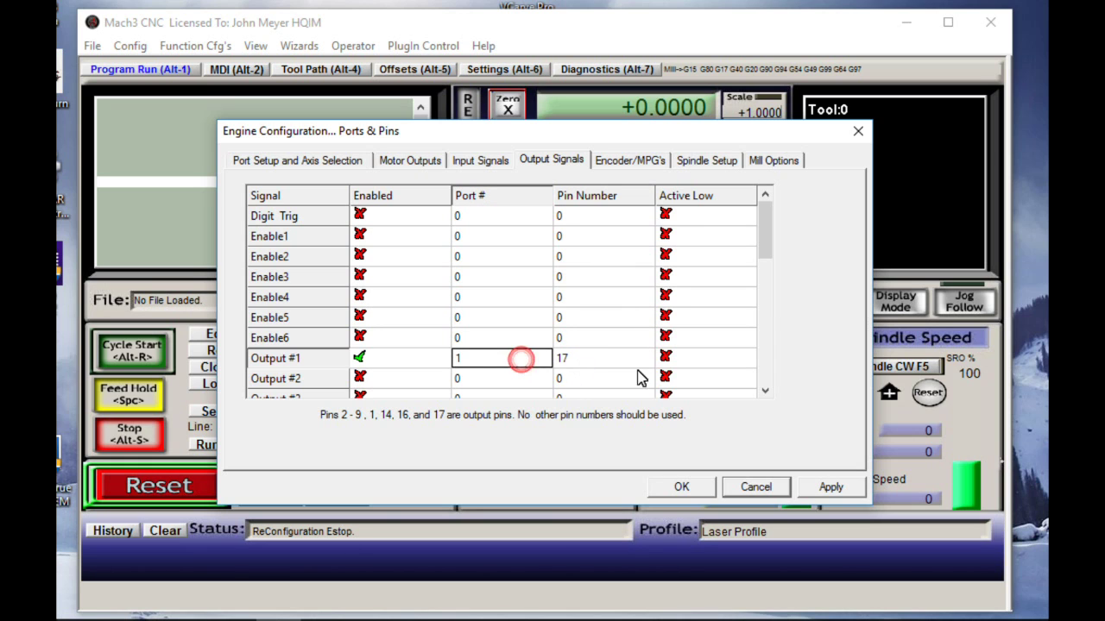
left_click(833, 488)
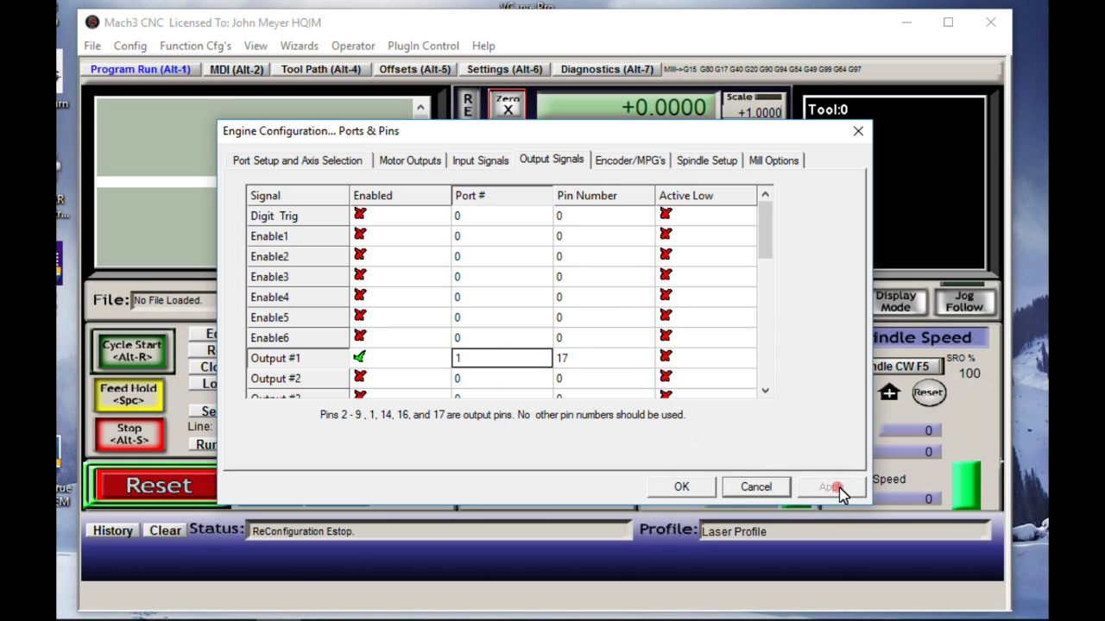
left_click(681, 489)
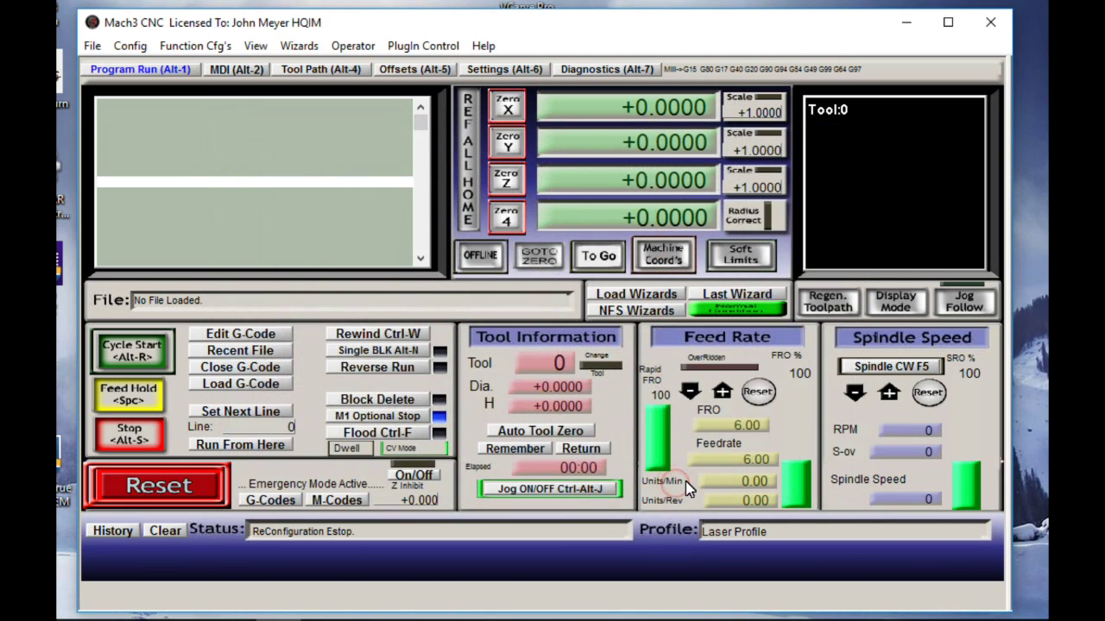
Step: Reopen Ports and Pins Output Signals to confirm Output #1 stays on port 1, pin 17
left_click(130, 46)
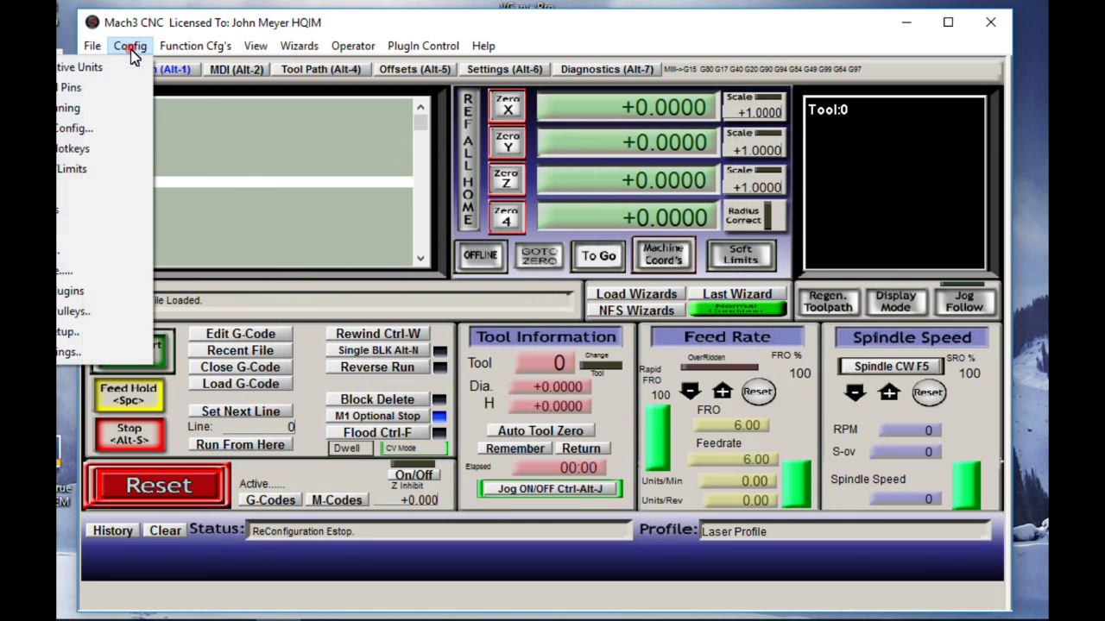
left_click(89, 90)
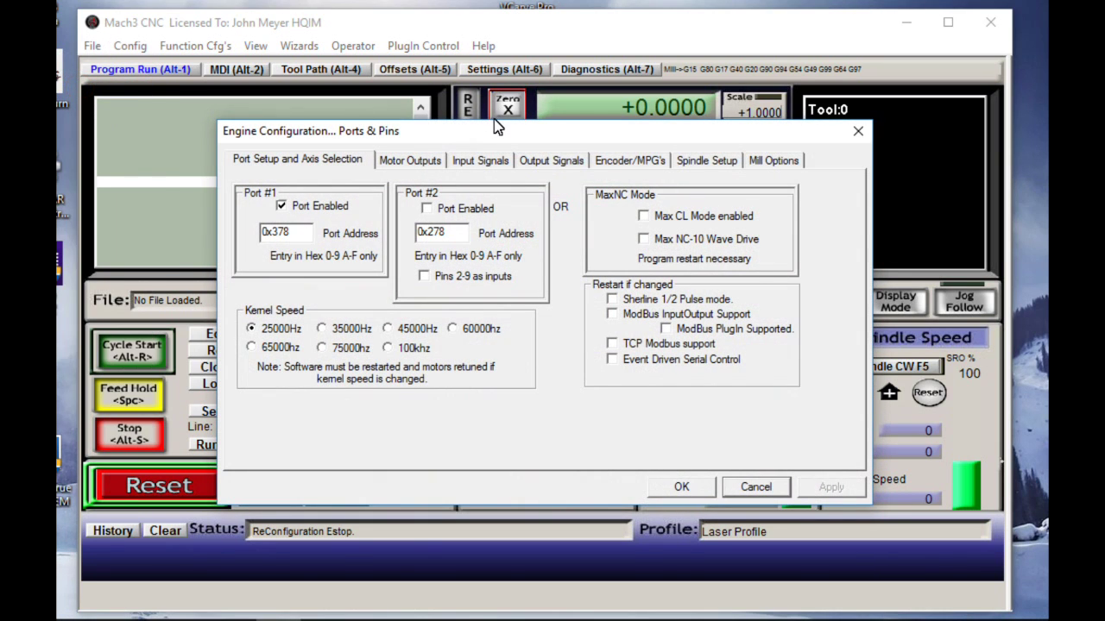
left_click(551, 160)
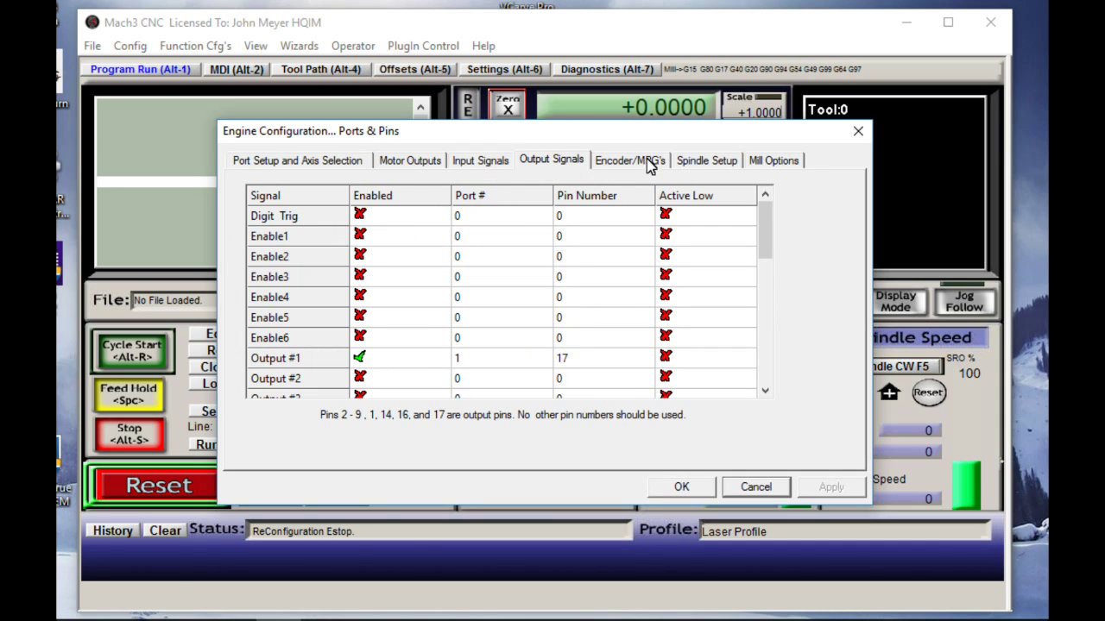
Step: Enable spindle relays with Clockwise (M3) and CCW (M4) both on output 1, and save
left_click(706, 164)
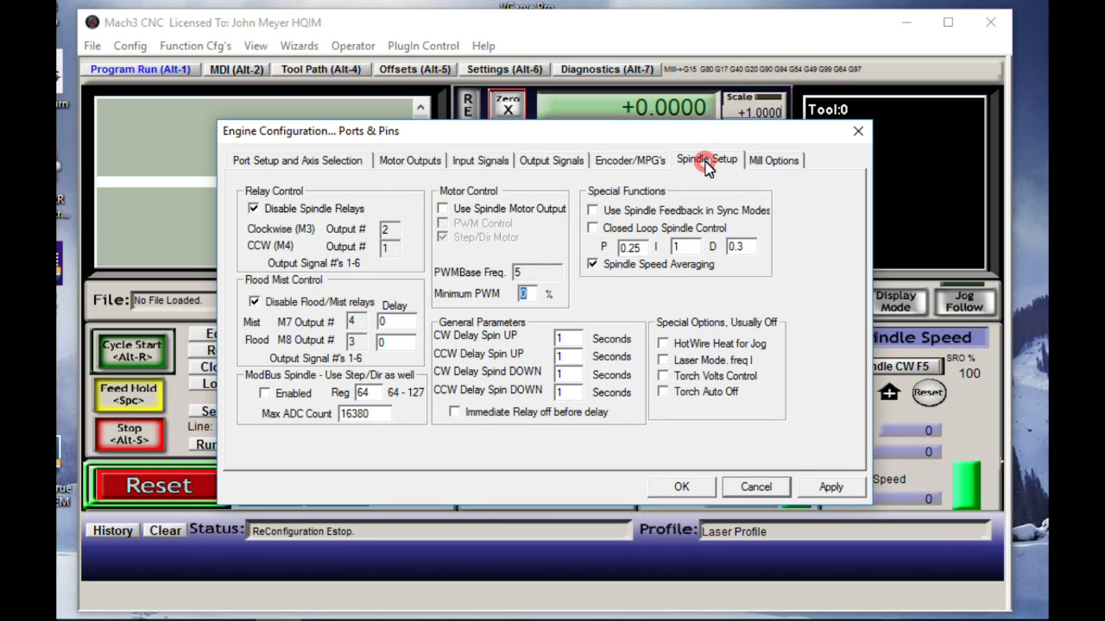
left_click(254, 209)
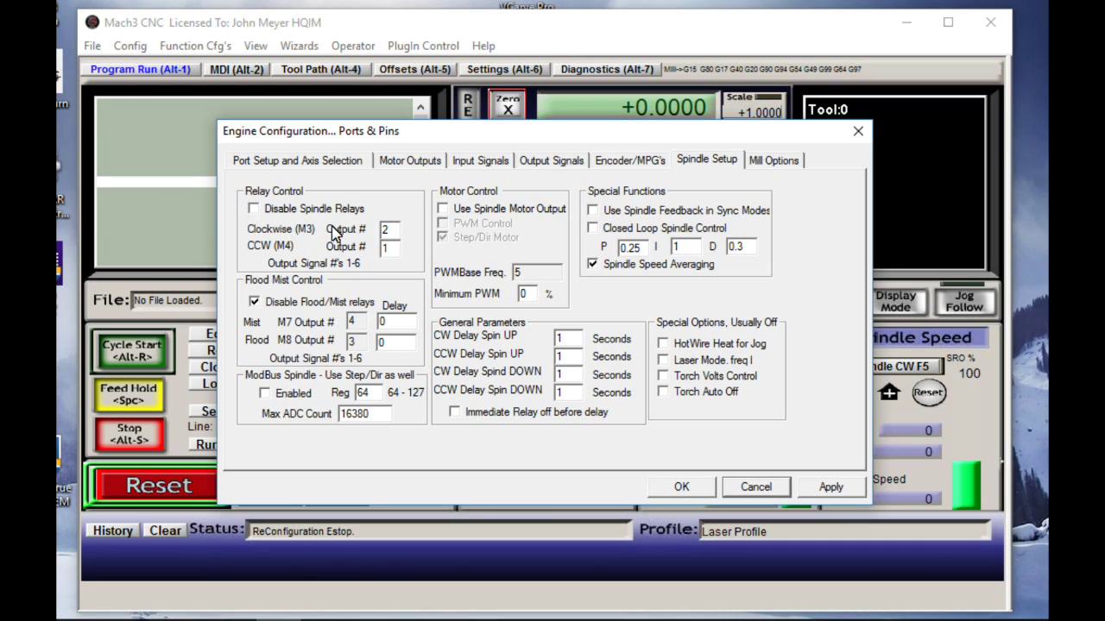
double_click(385, 229)
type("1")
double_click(386, 247)
type("1")
left_click(825, 488)
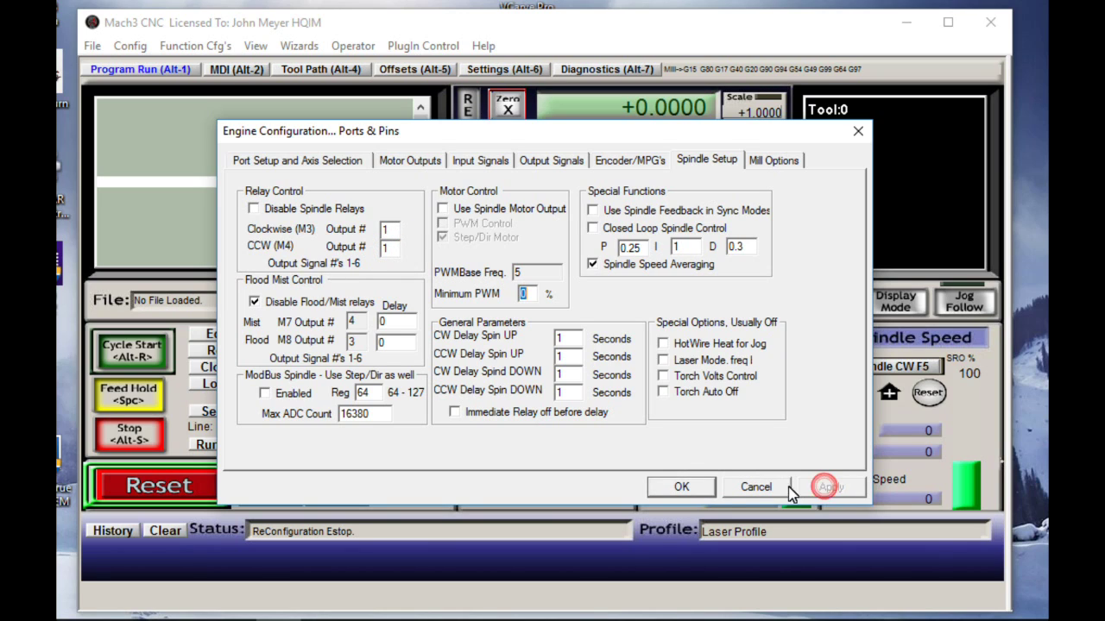
left_click(681, 488)
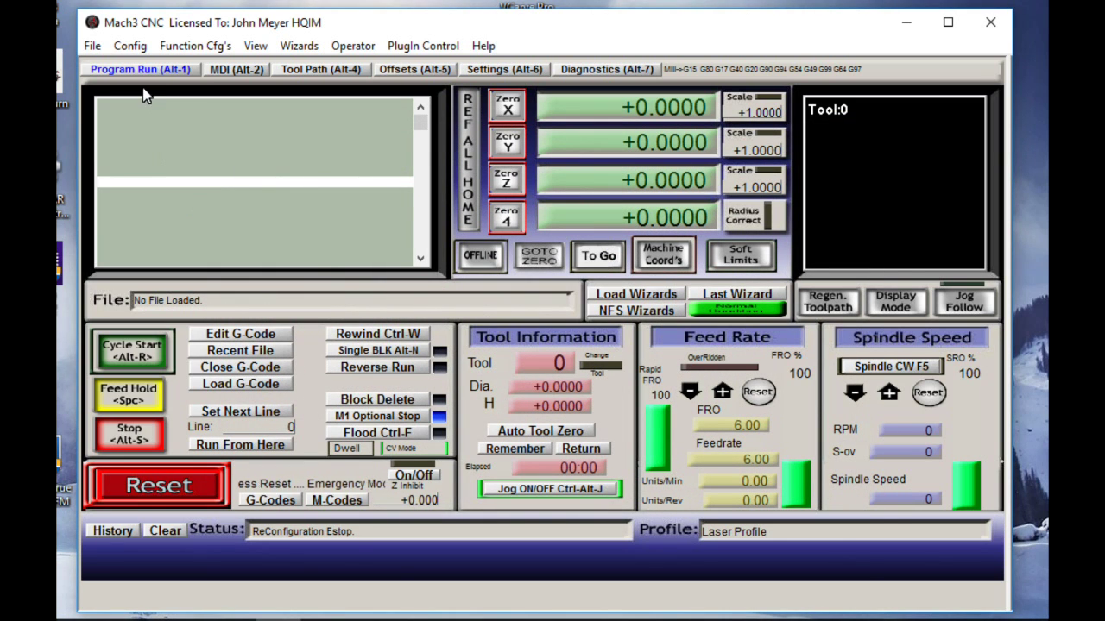
Step: Restart Mach3 on Laser Profile with Normal Printer port Operation
left_click(989, 23)
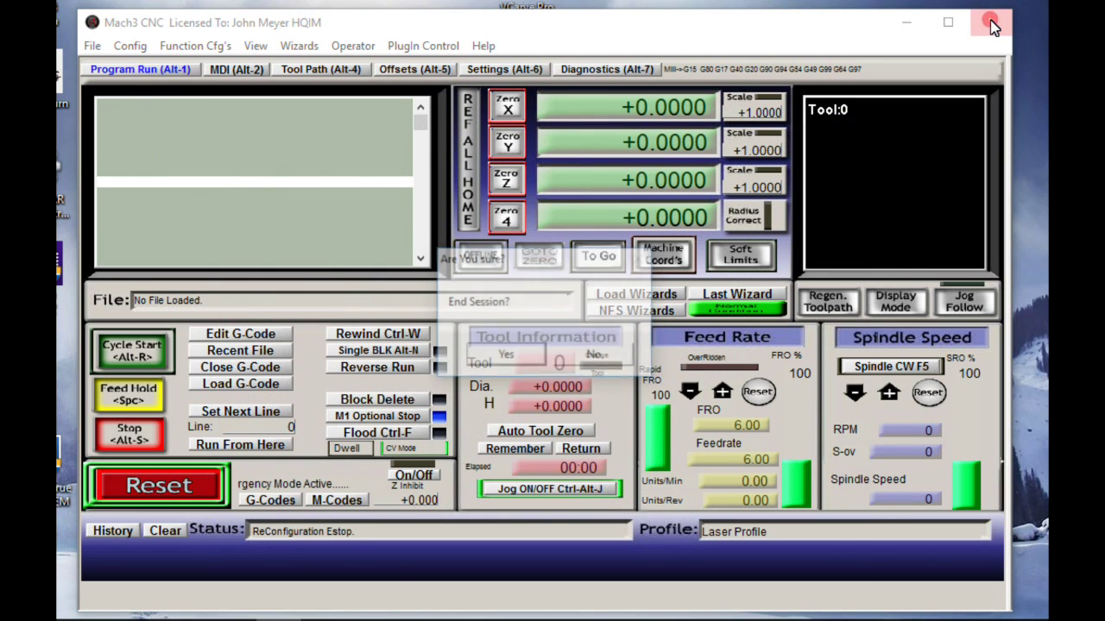
left_click(529, 354)
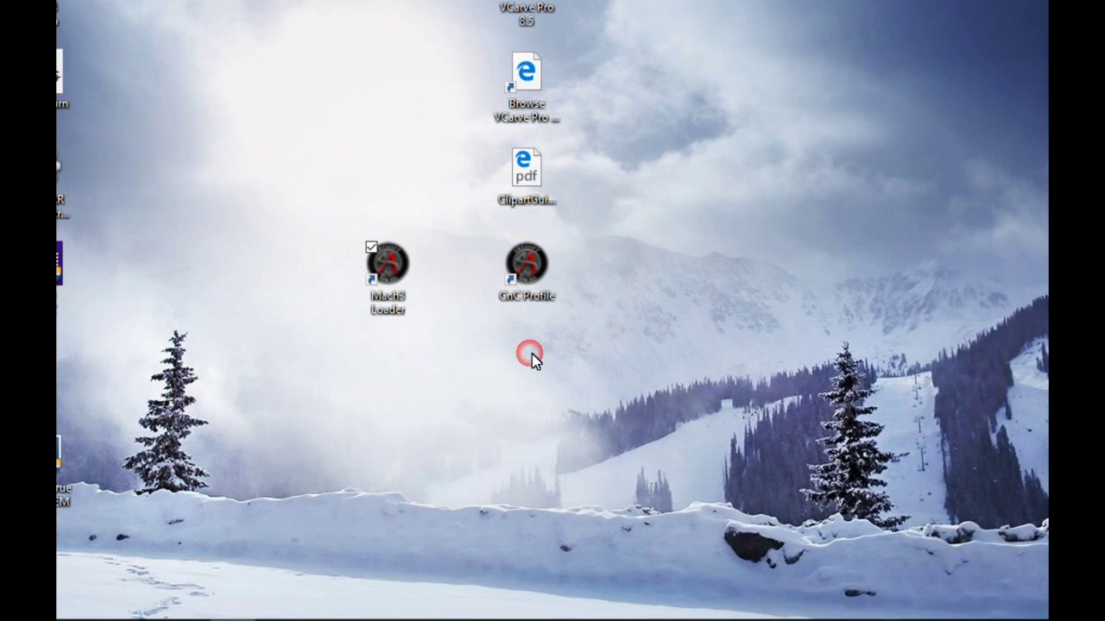
double_click(386, 265)
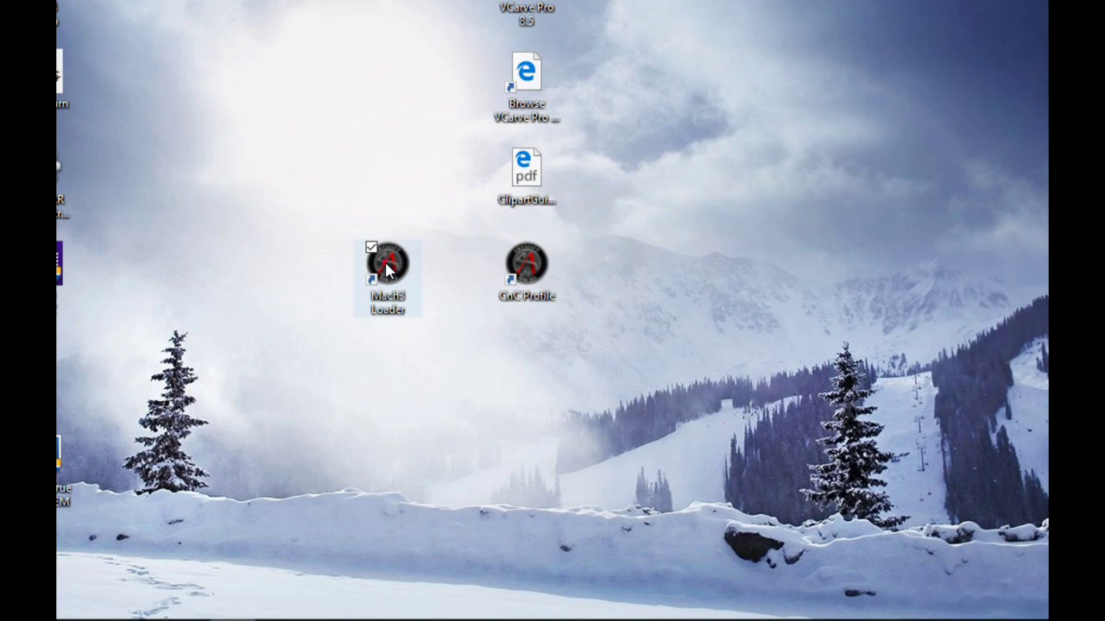
left_click(476, 229)
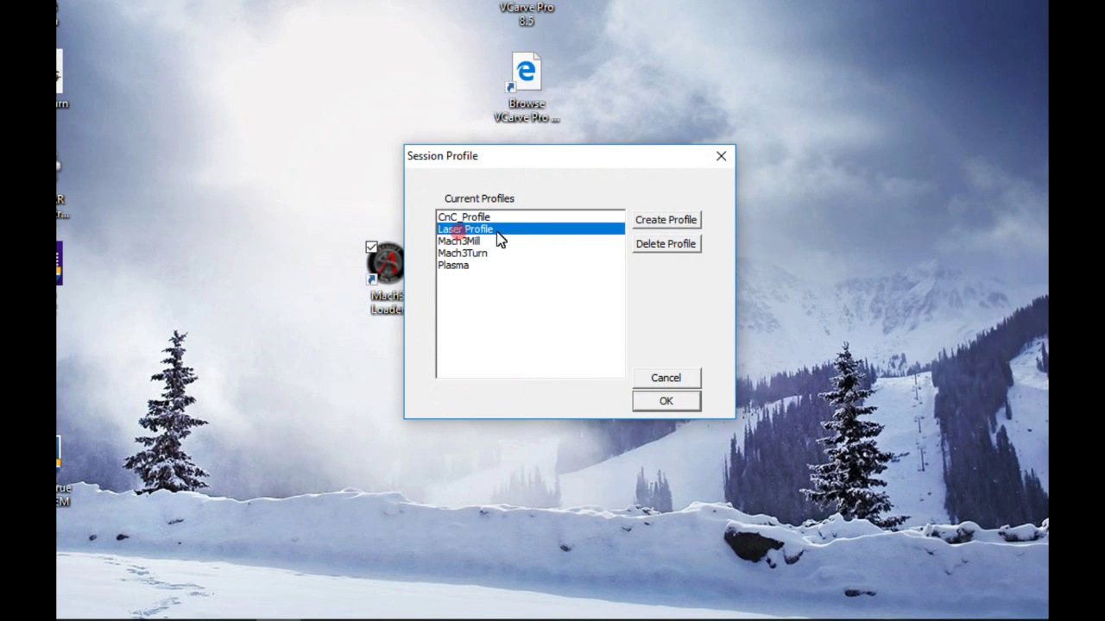
left_click(666, 403)
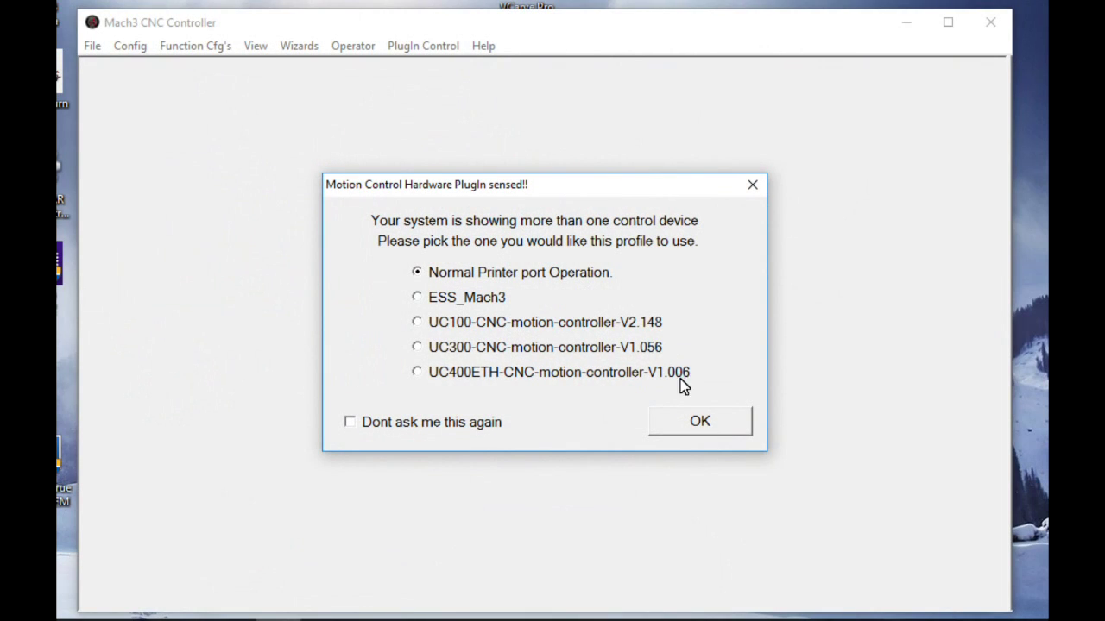
left_click(691, 422)
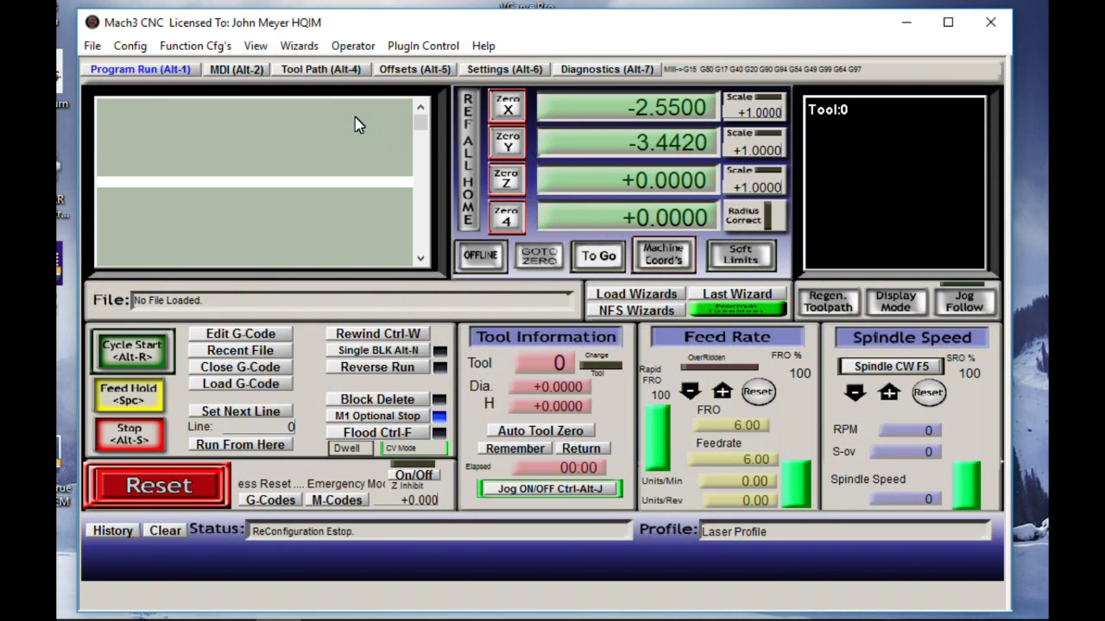
left_click(131, 46)
left_click(86, 86)
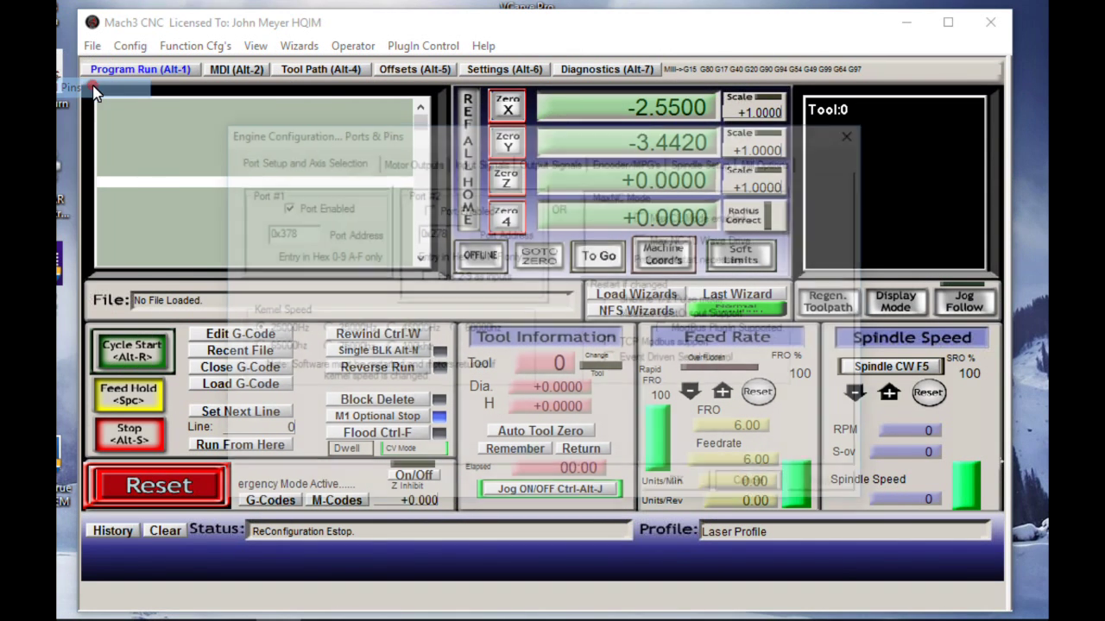
left_click(550, 162)
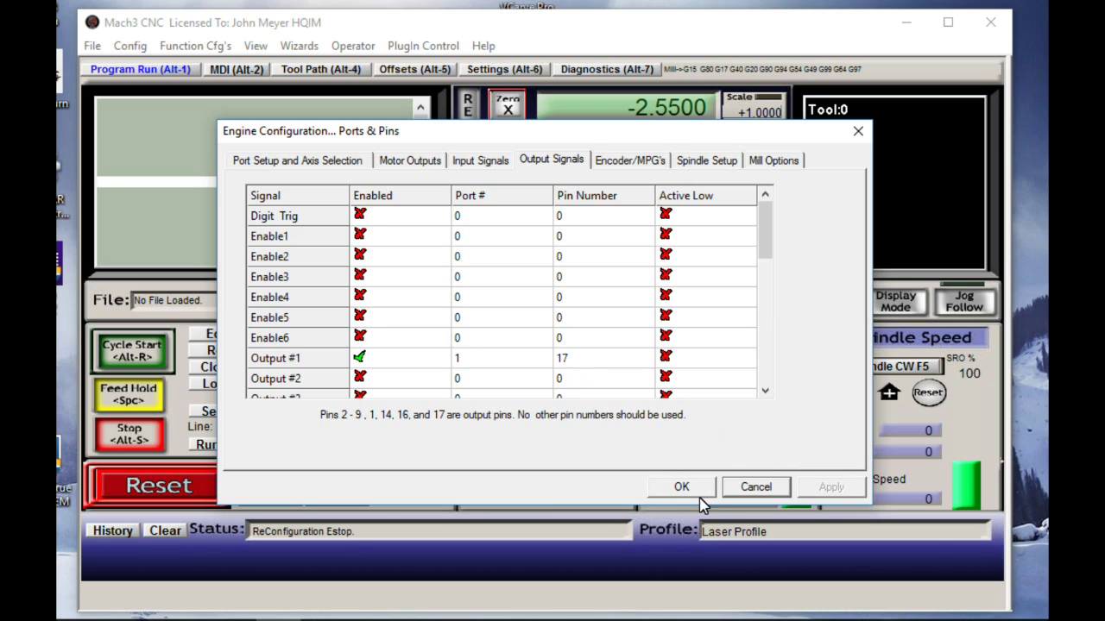
left_click(696, 162)
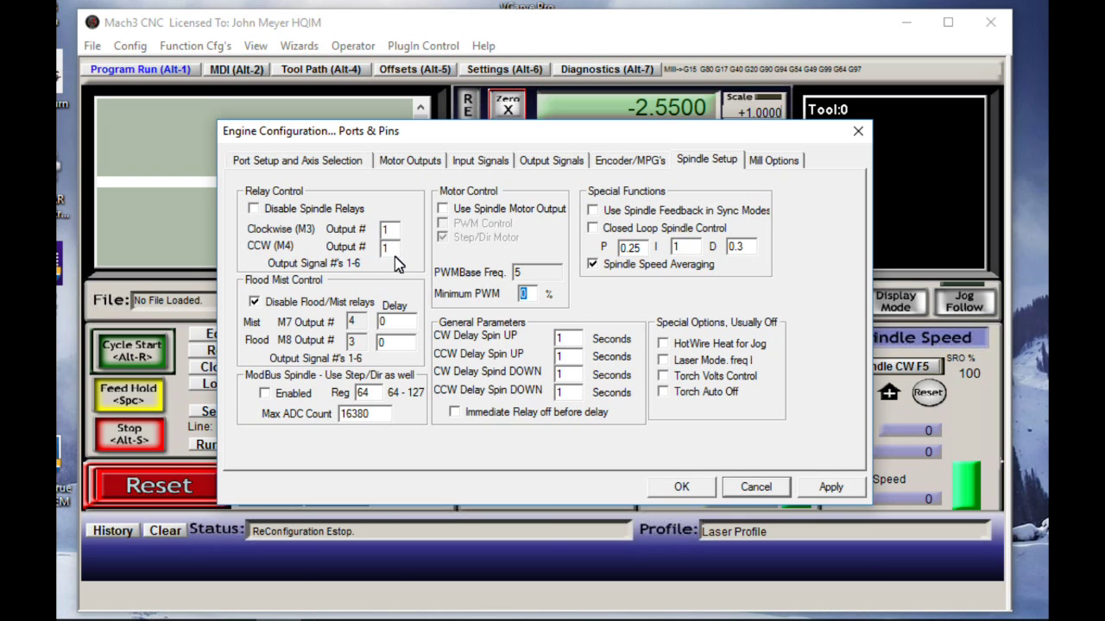
left_click(681, 487)
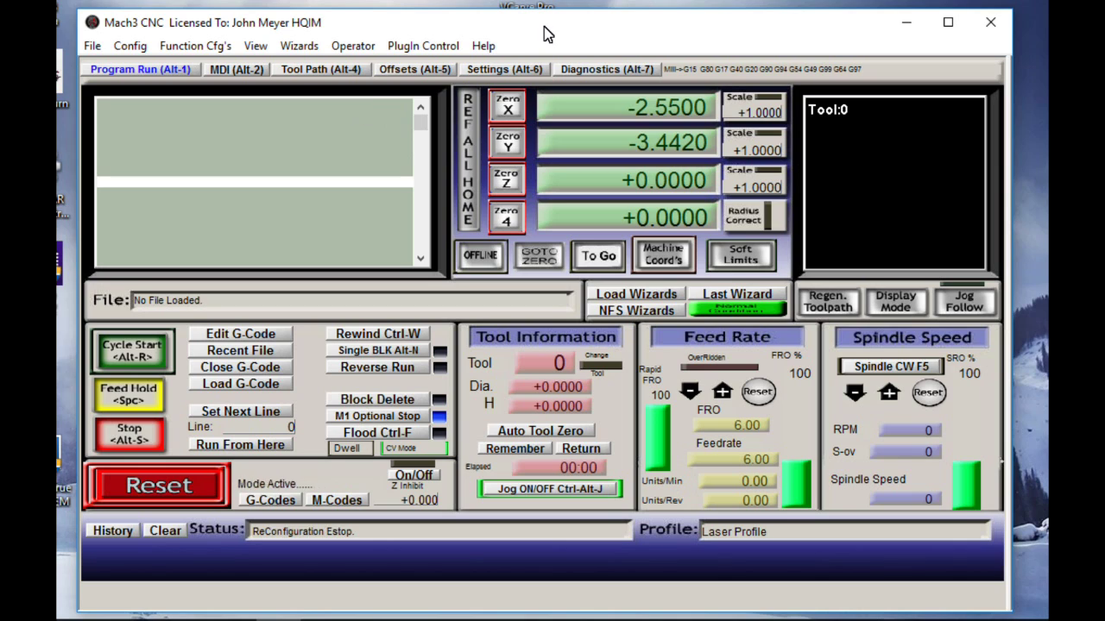